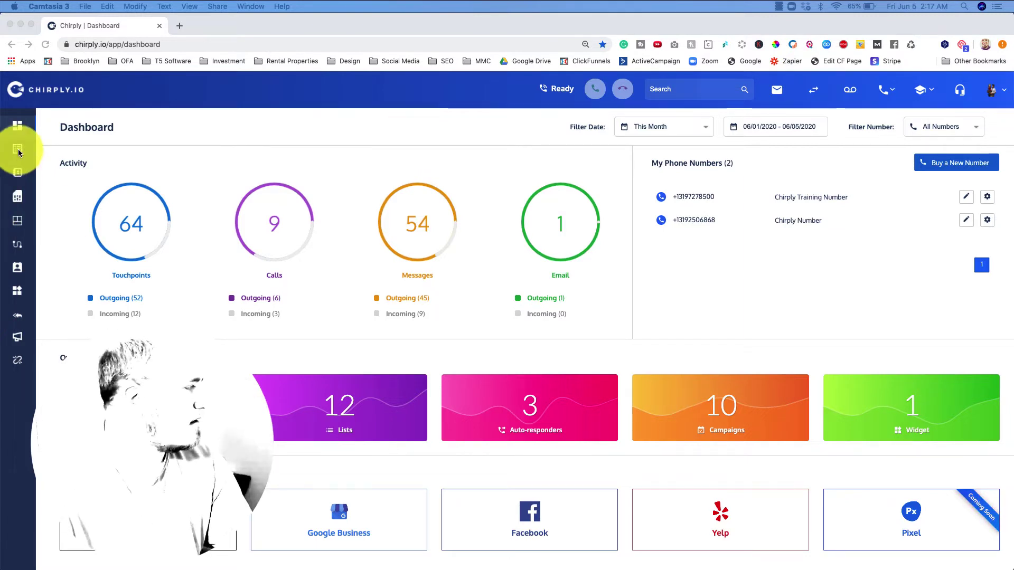
Open the SMS Marketing Automation Course list and start a message to its only lead
left_click(113, 150)
mouse_move(24, 149)
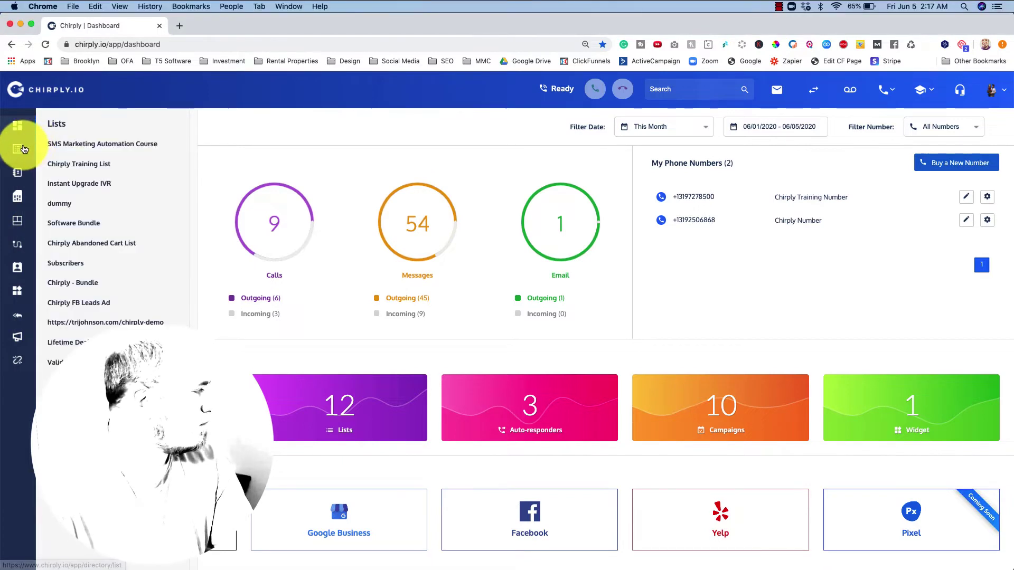
left_click(100, 143)
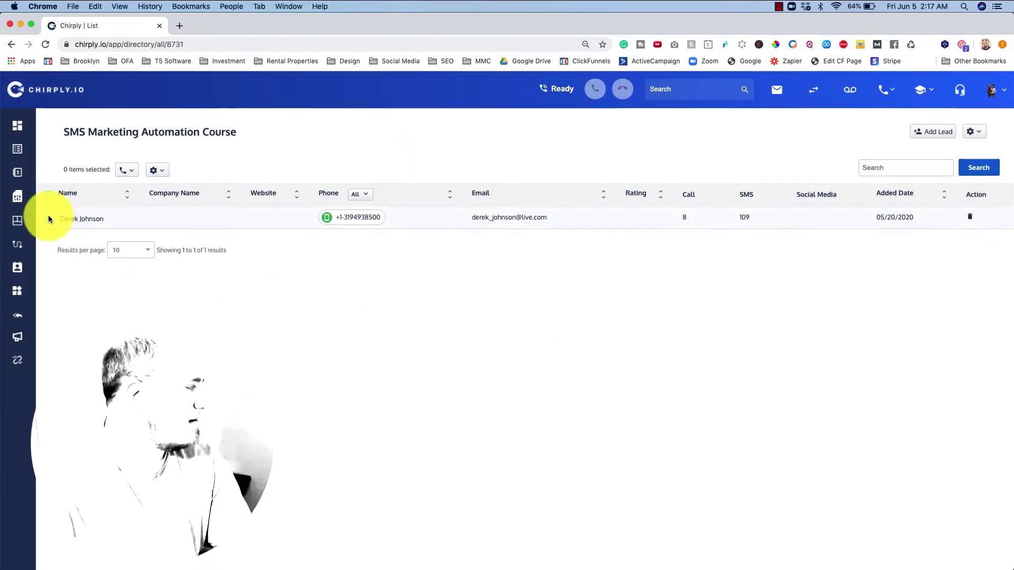
left_click(48, 218)
left_click(148, 165)
left_click(131, 167)
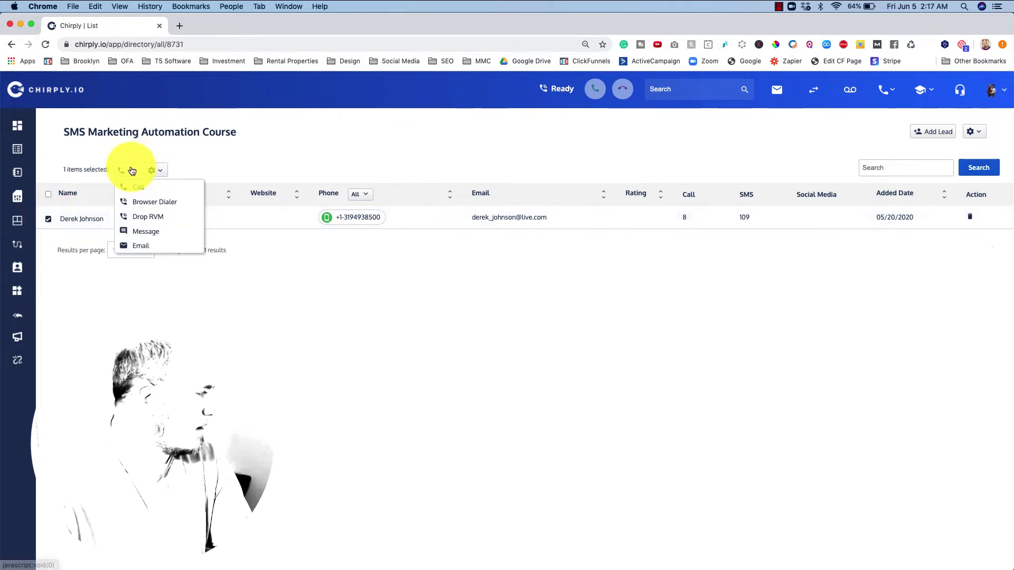
left_click(144, 230)
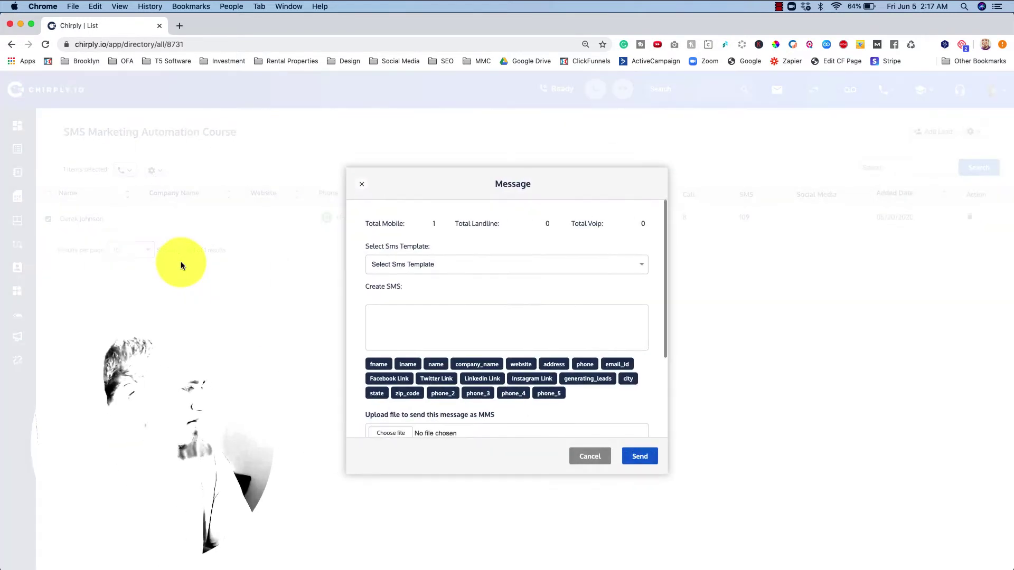
Write the SMS text "Hey [fname] here's the test message!" using the first-name variable
left_click(487, 265)
left_click(448, 327)
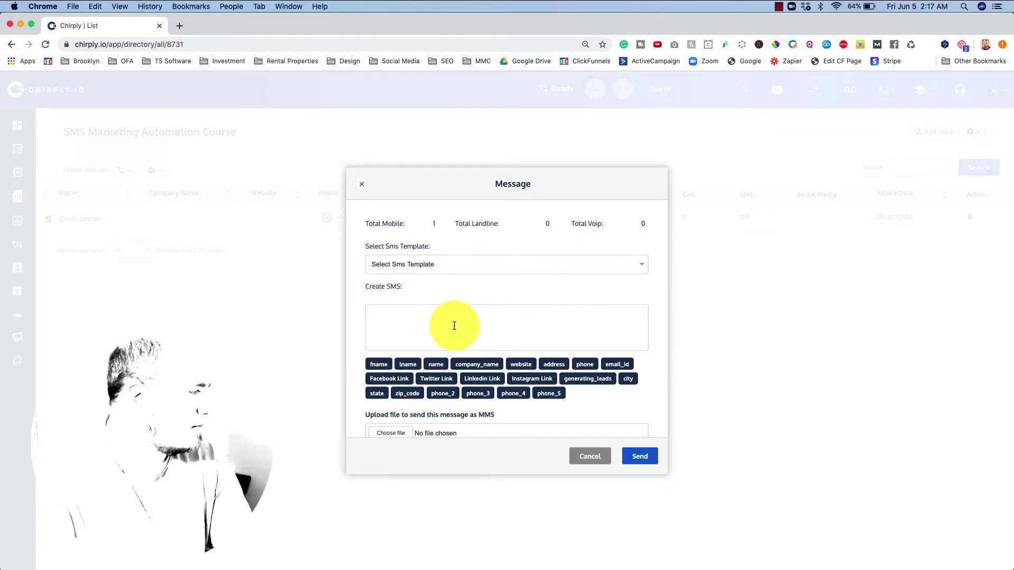
type("Hey")
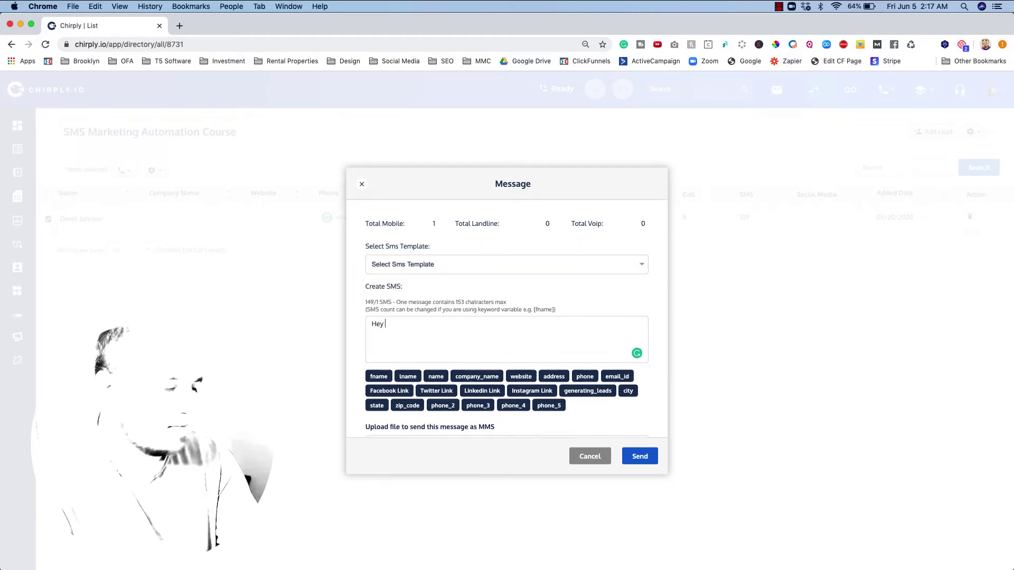
left_click(379, 377)
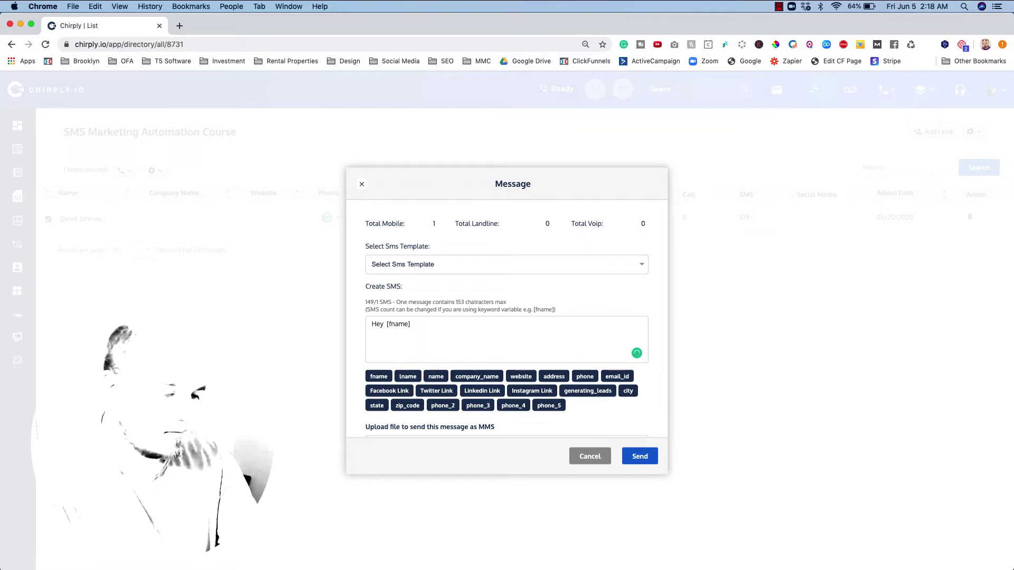
type("here's the te")
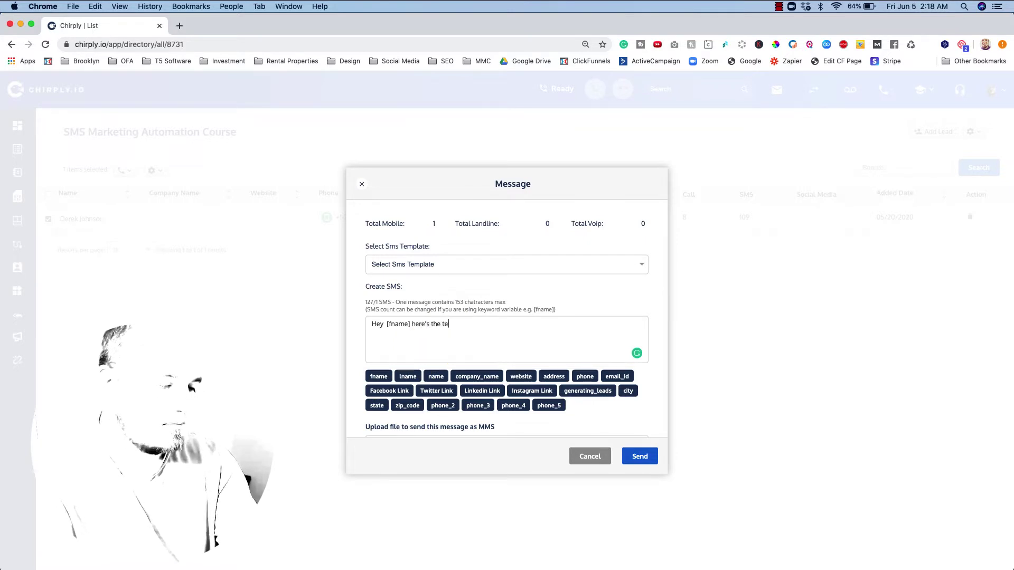
type("st message!")
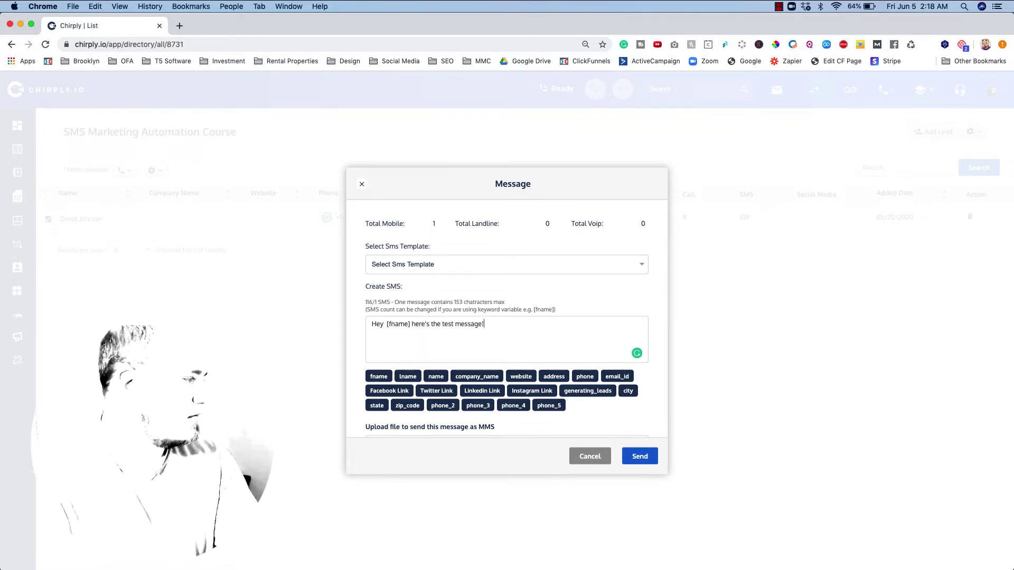
Schedule the SMS for later on 12 Jun, 2020, confirm permission to contact the recipients, and submit it
scroll(515, 342, "down", 5)
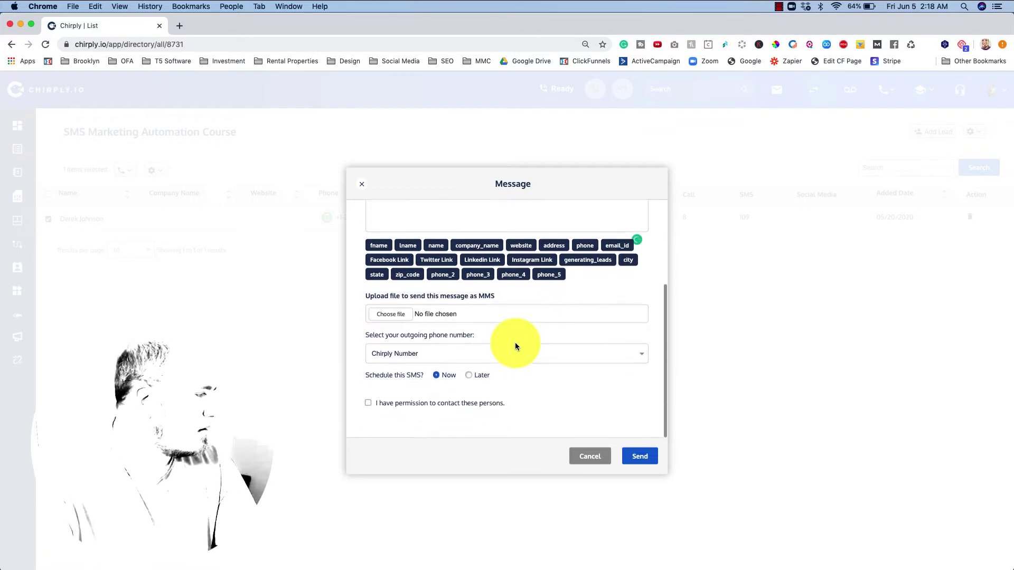
left_click(468, 375)
scroll(515, 308, "down", 2)
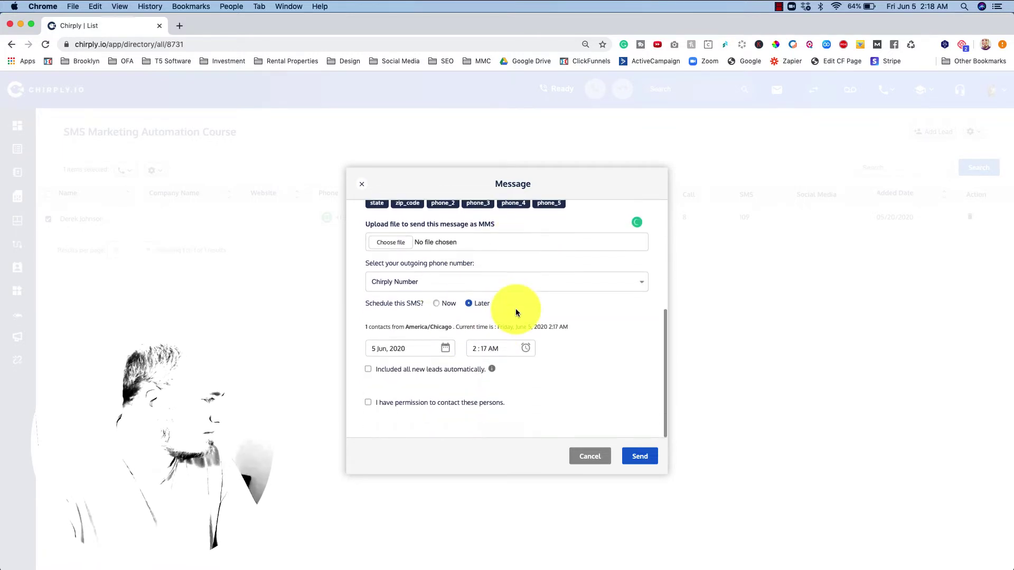
left_click(433, 350)
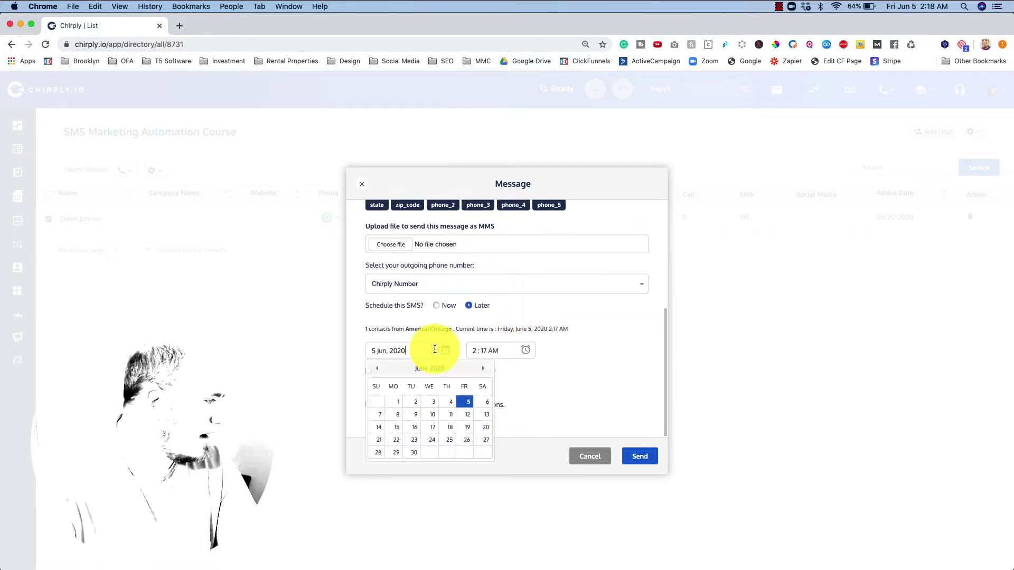
left_click(467, 414)
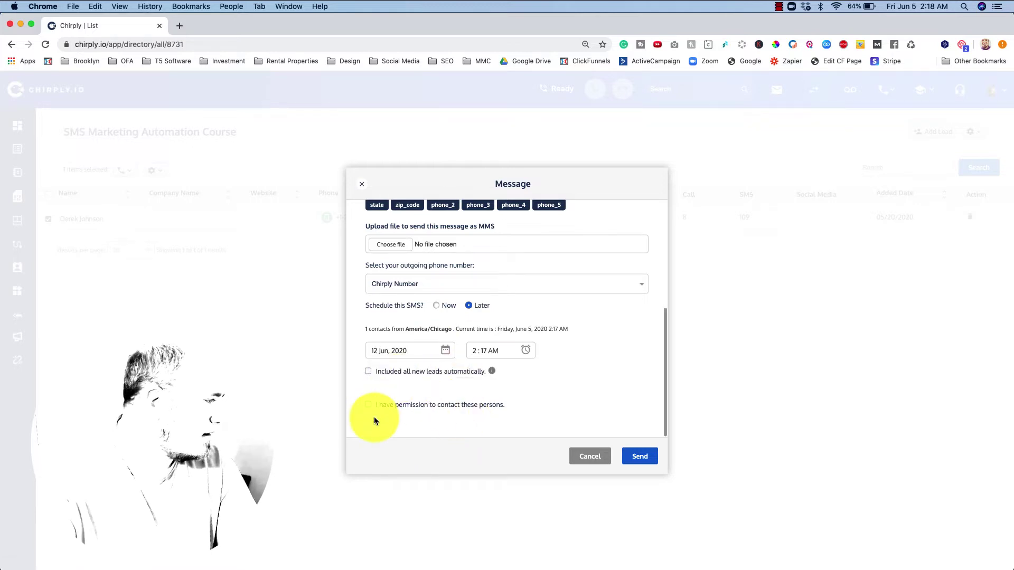
left_click(368, 405)
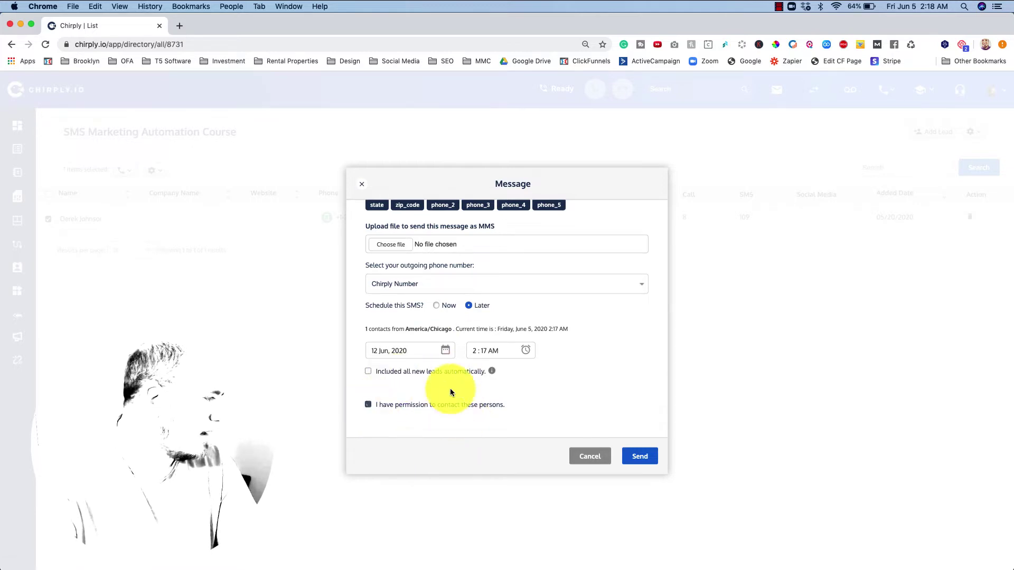
mouse_move(490, 372)
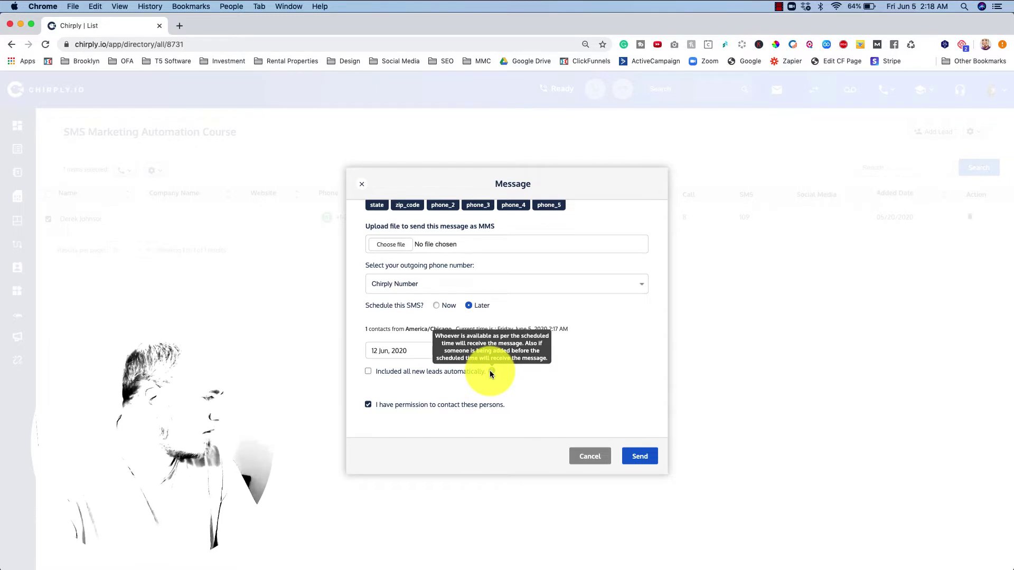
left_click(643, 458)
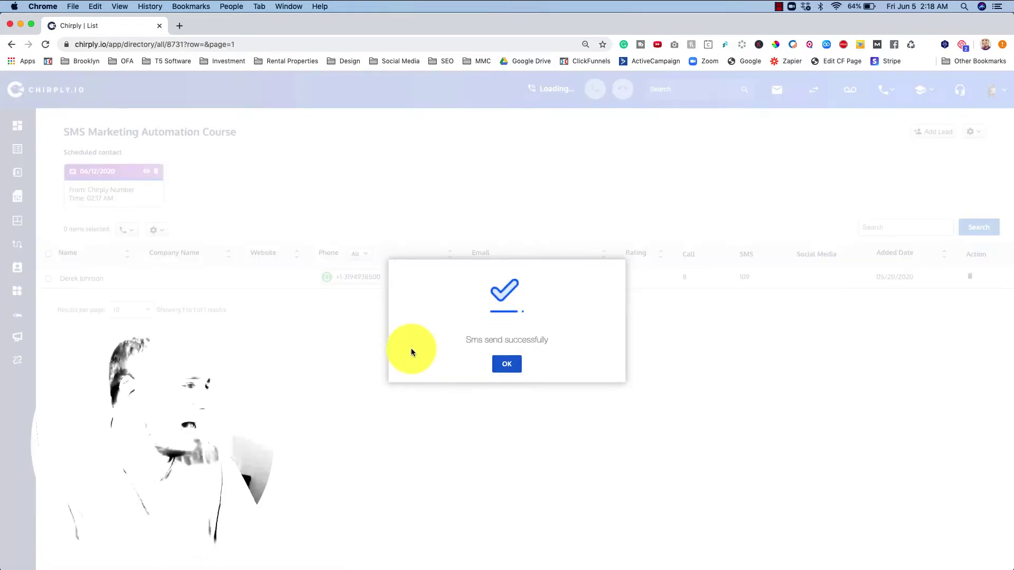
left_click(506, 364)
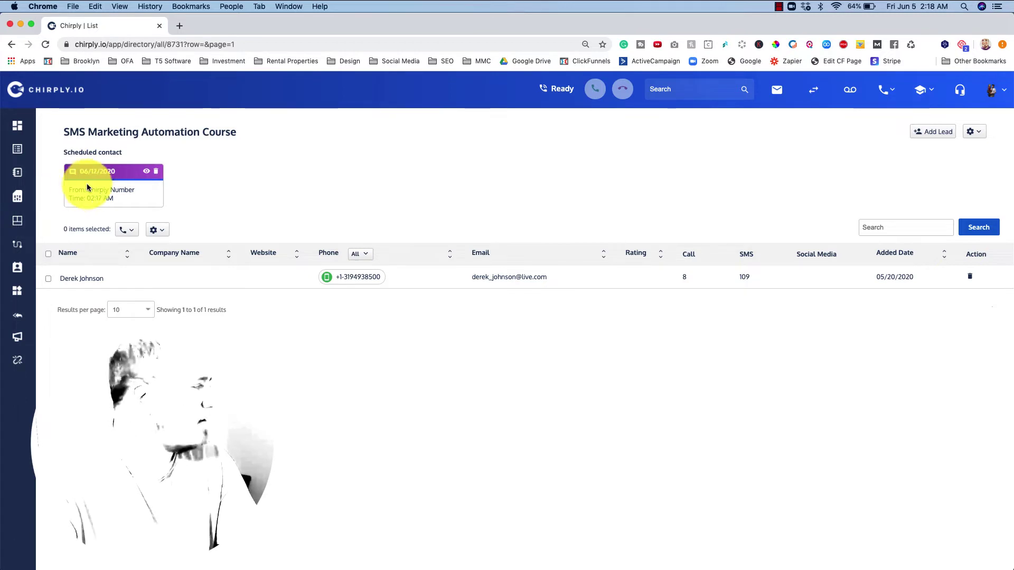
View the details of the scheduled 06/12/2020 message and check its text
left_click(145, 175)
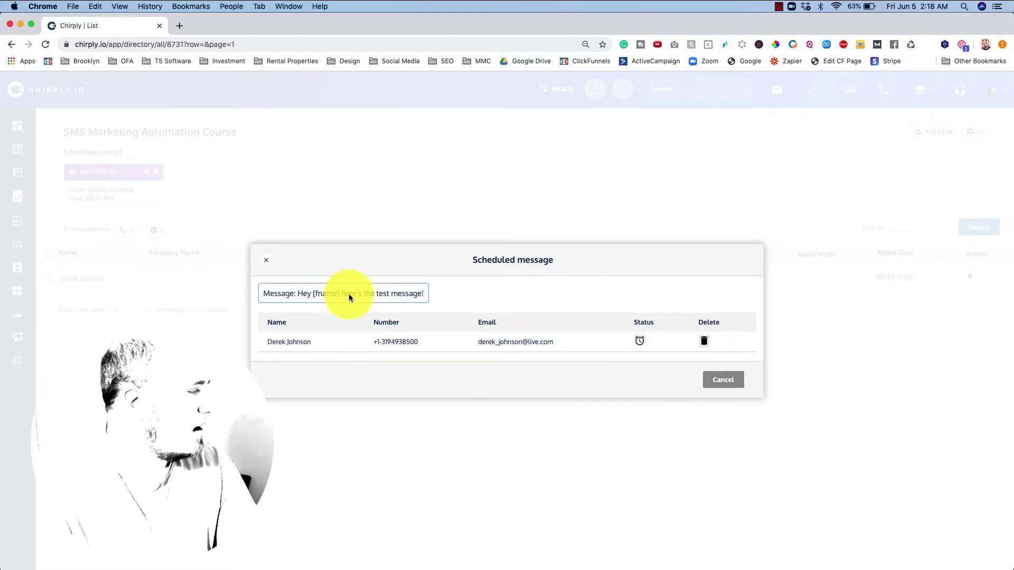
left_click_drag(296, 293, 426, 293)
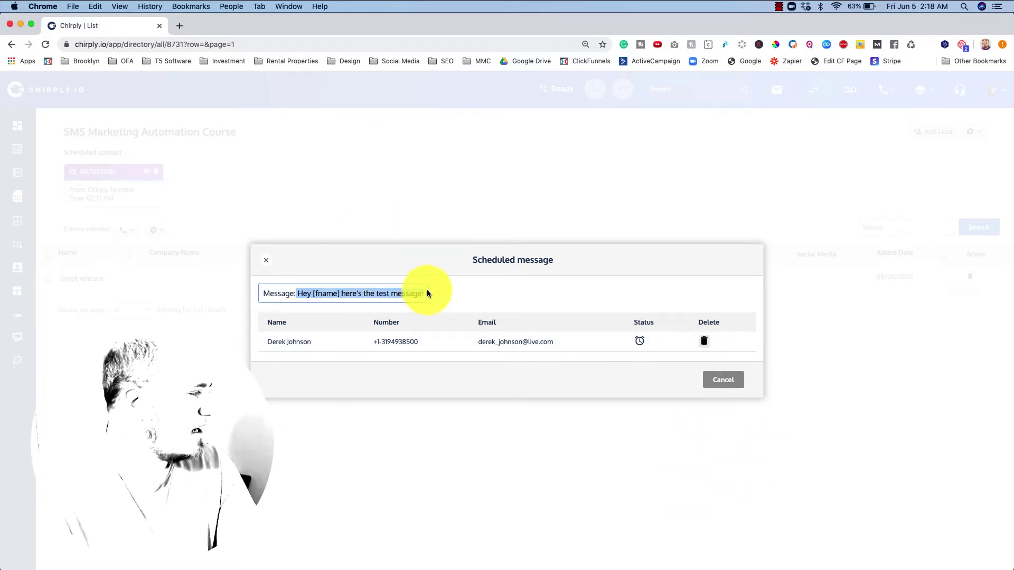
left_click(467, 292)
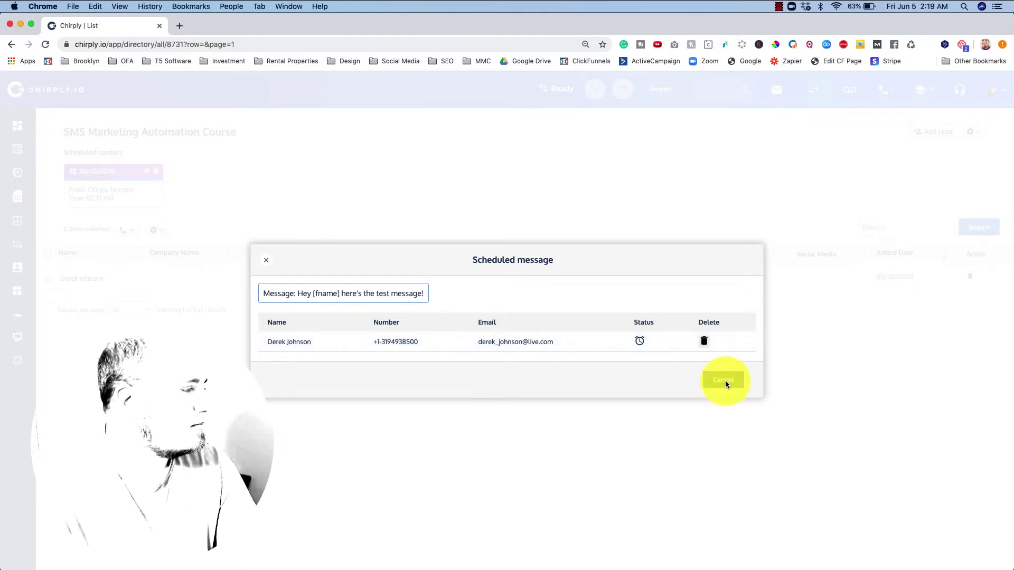
Delete the lead from the scheduled message's recipients and close the message details
left_click(704, 341)
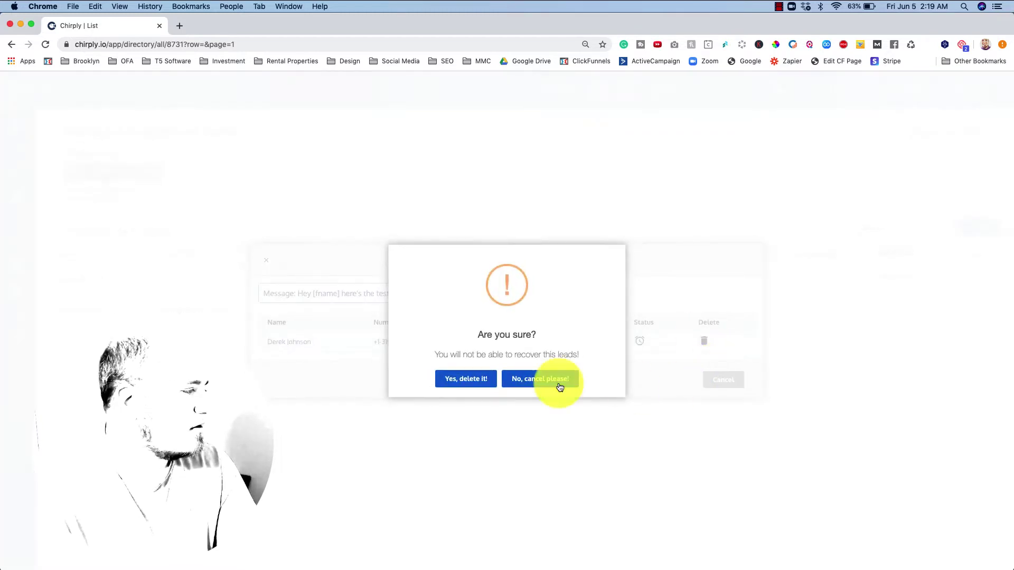
left_click(477, 379)
left_click(512, 361)
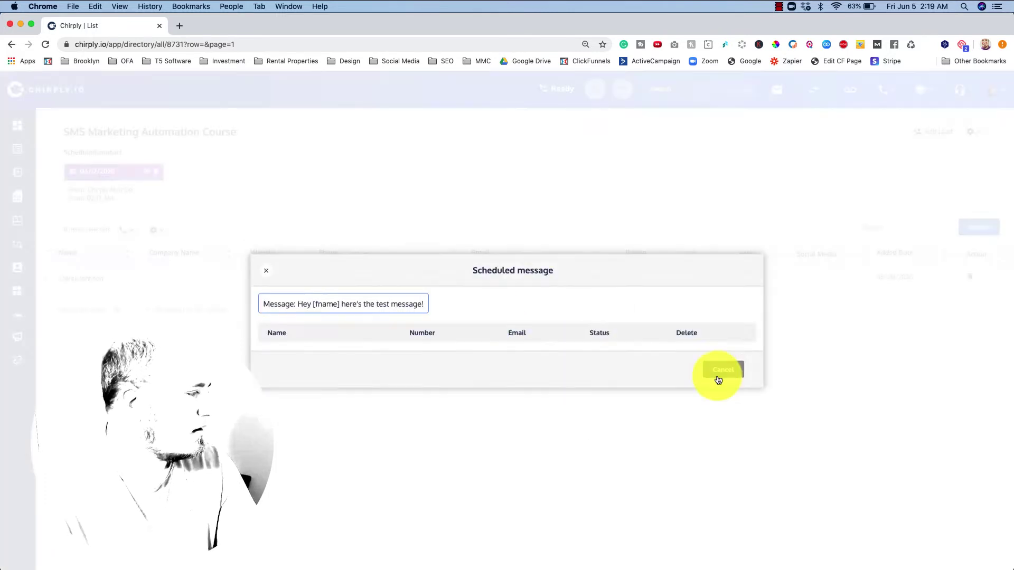
left_click(731, 368)
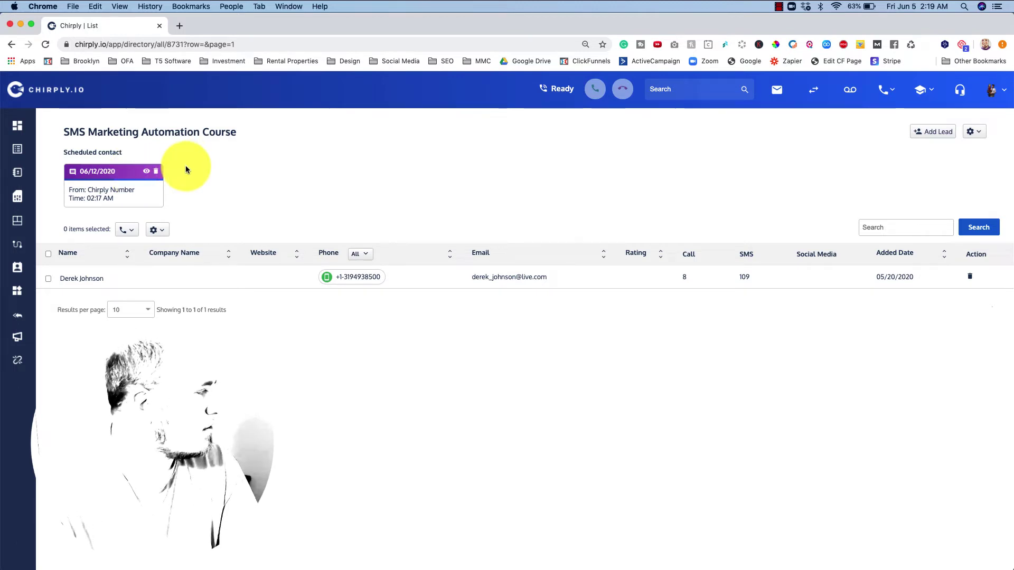
Delete the whole scheduled 06/12/2020 message from the list
left_click(157, 173)
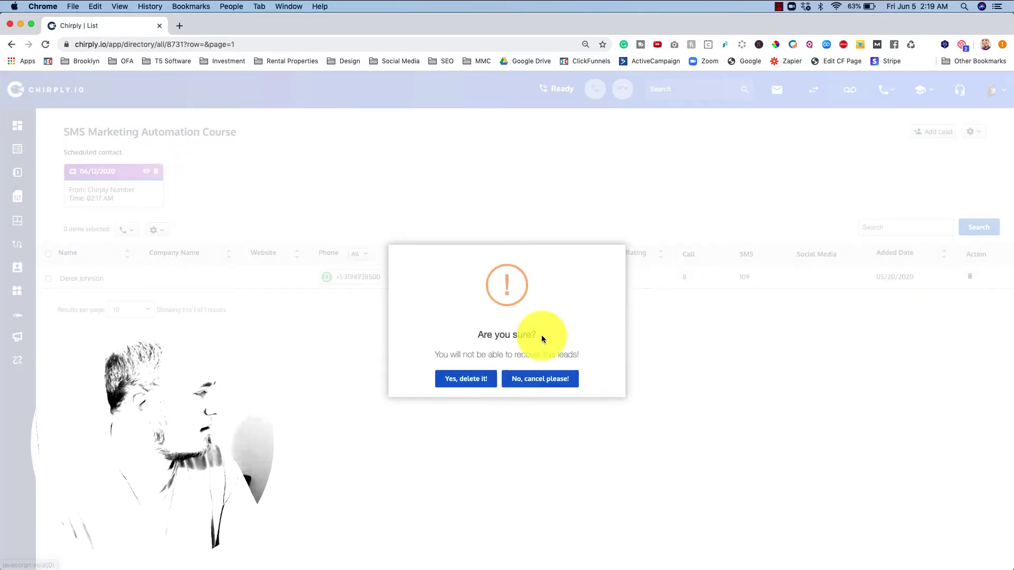
left_click(483, 384)
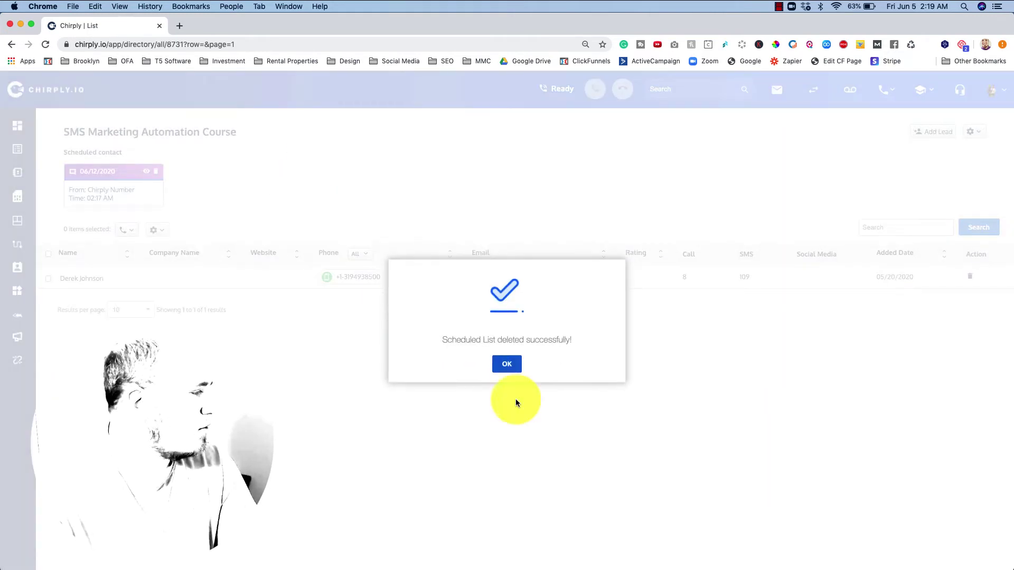
left_click(508, 364)
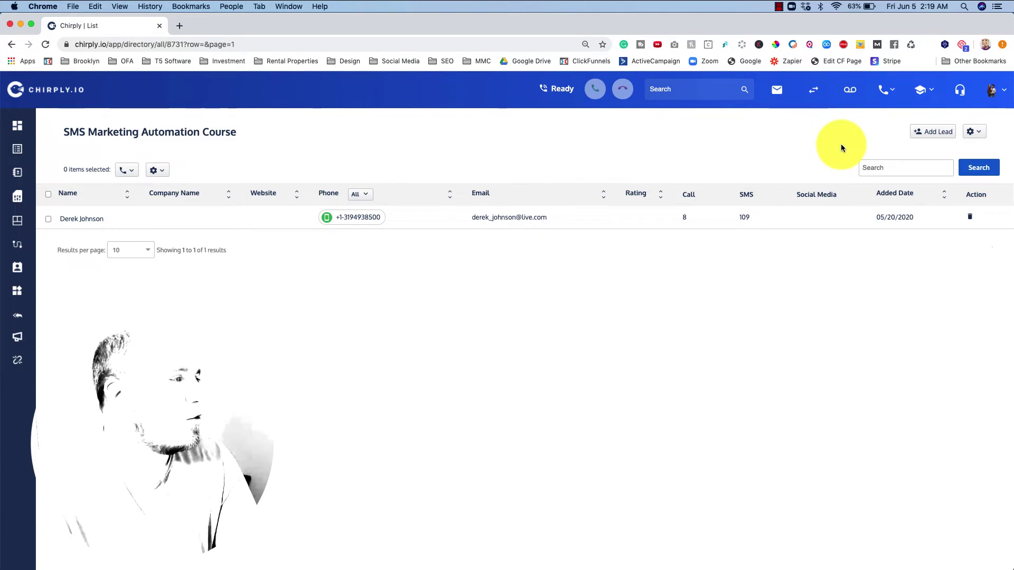
View the lead's contact summary and its delete option, declining the deletion and closing the contact details
left_click(533, 219)
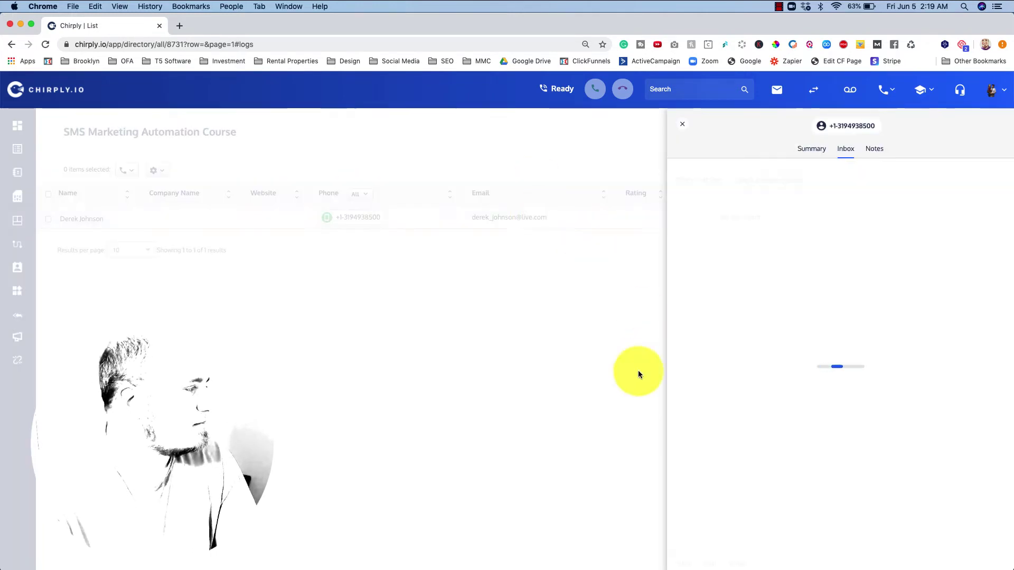
left_click(755, 148)
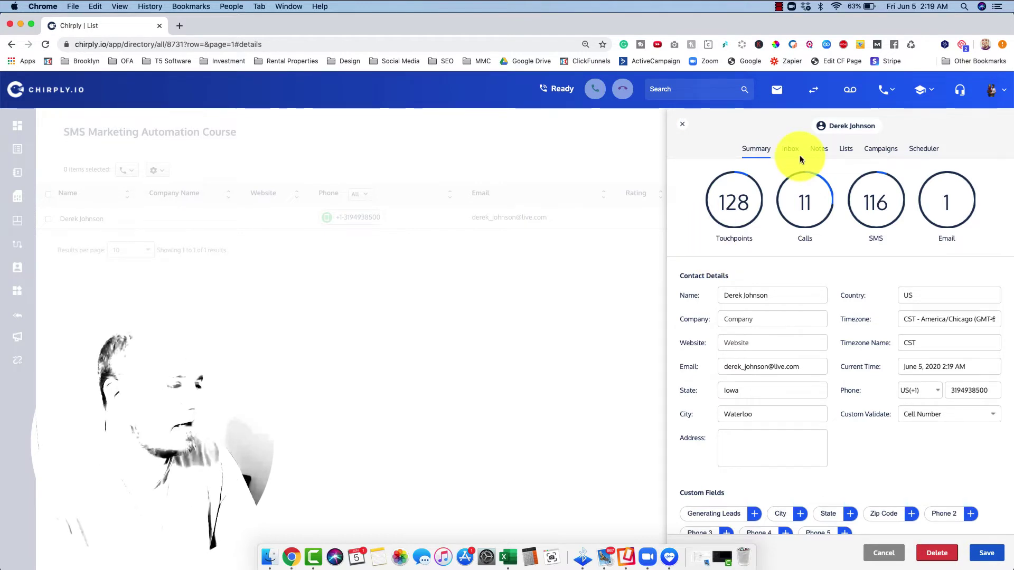
left_click(937, 554)
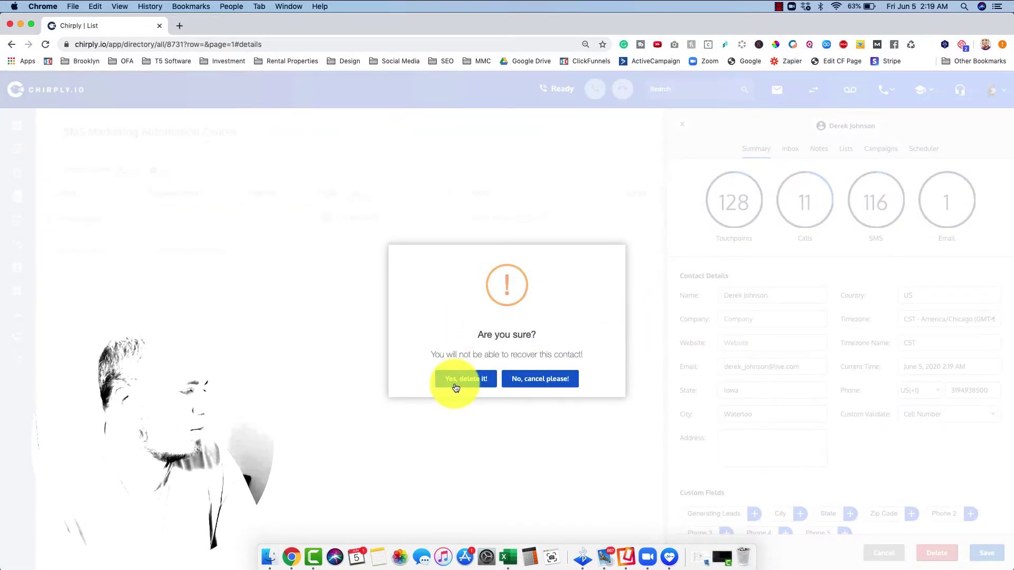
left_click(555, 379)
left_click(682, 125)
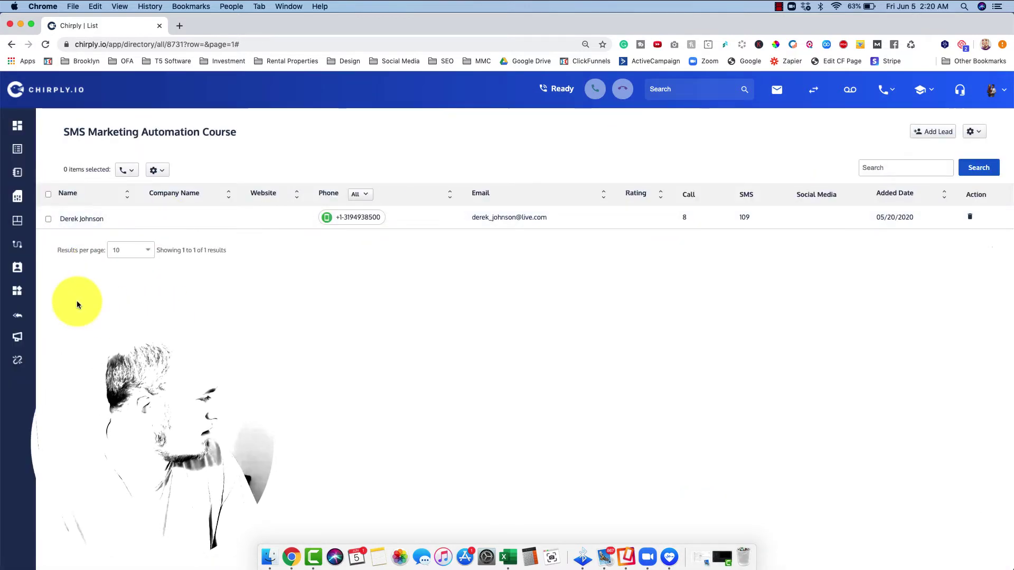
Create a new campaign named "Test" and save it
left_click(25, 341)
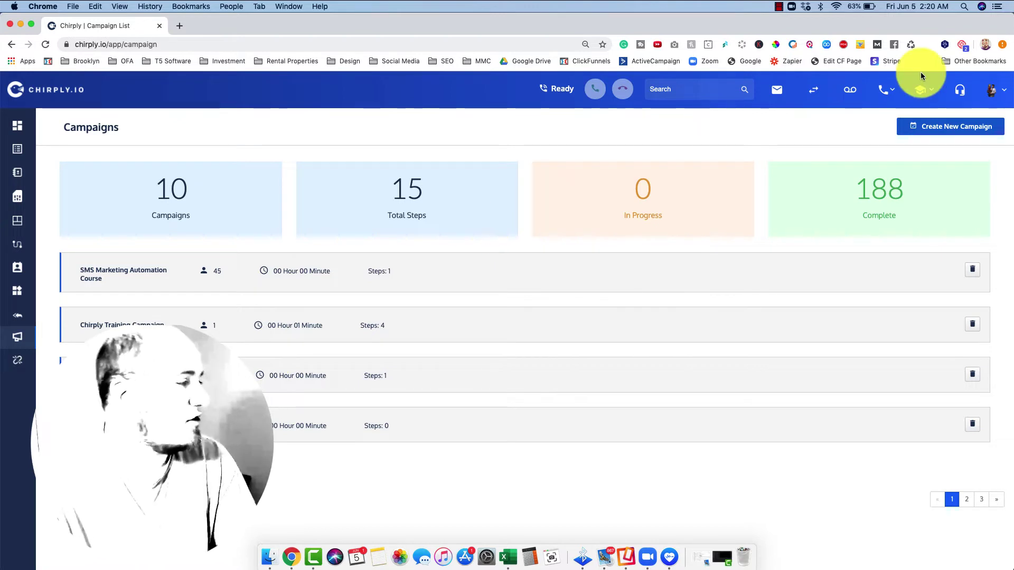
left_click(941, 133)
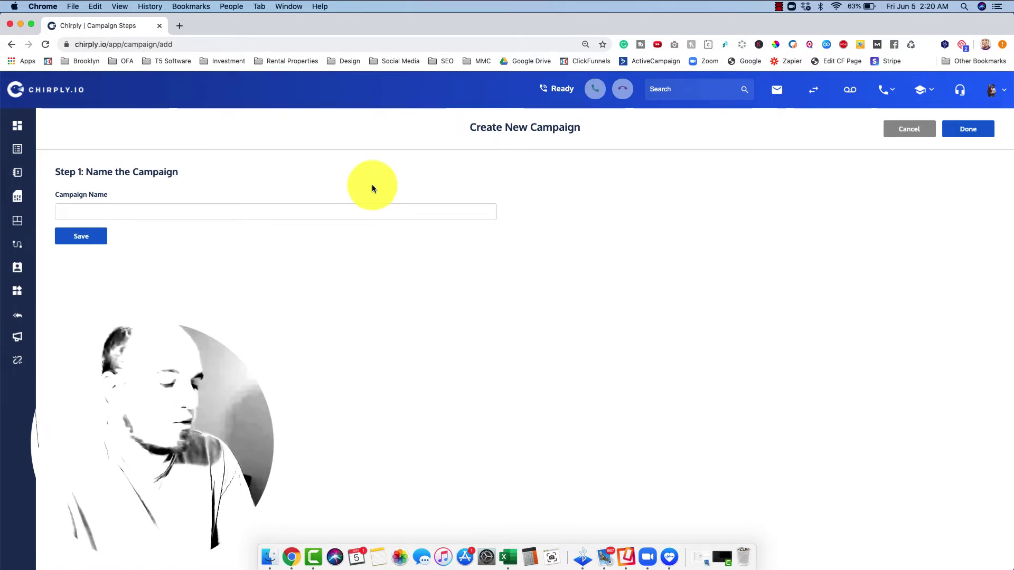
left_click(190, 210)
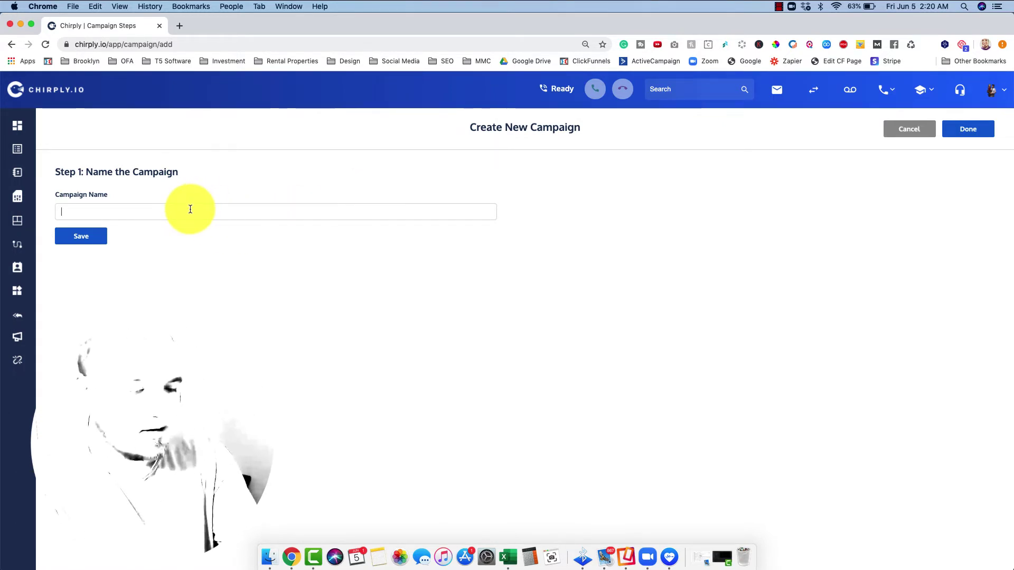
type("Test")
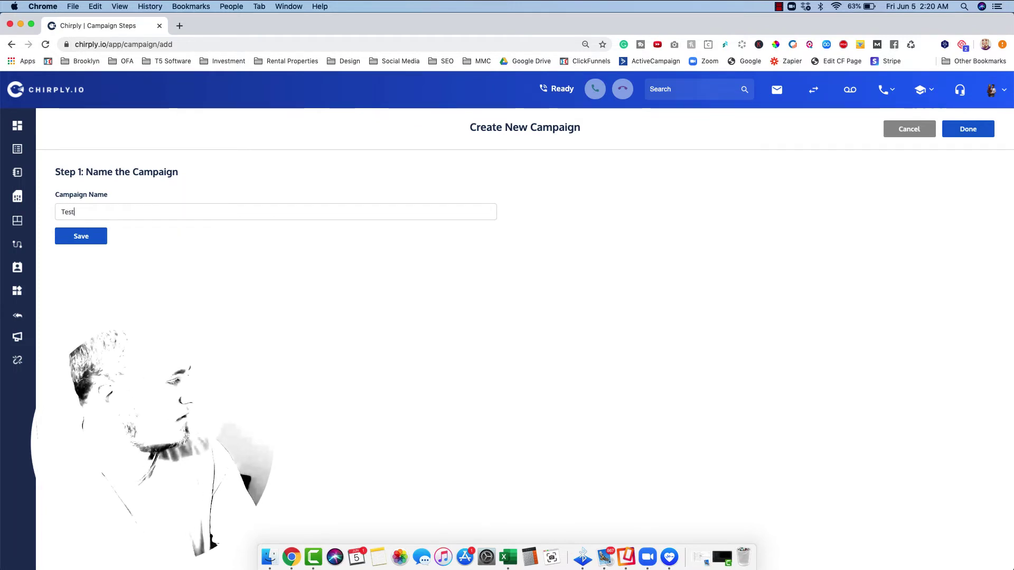
left_click(83, 236)
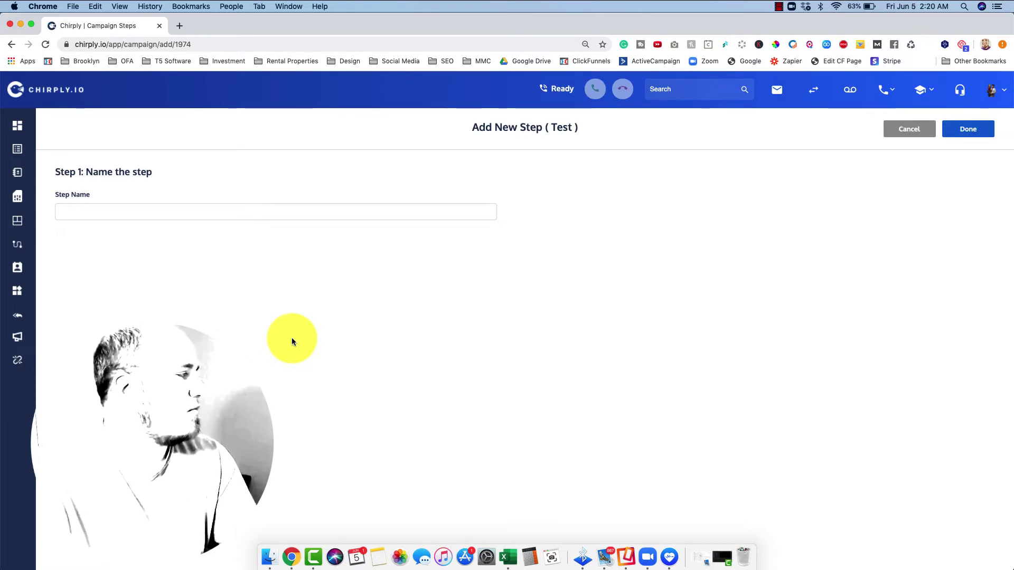
Name the new campaign step "Action", set its delay time to Immediately and choose Action as its type
left_click(219, 211)
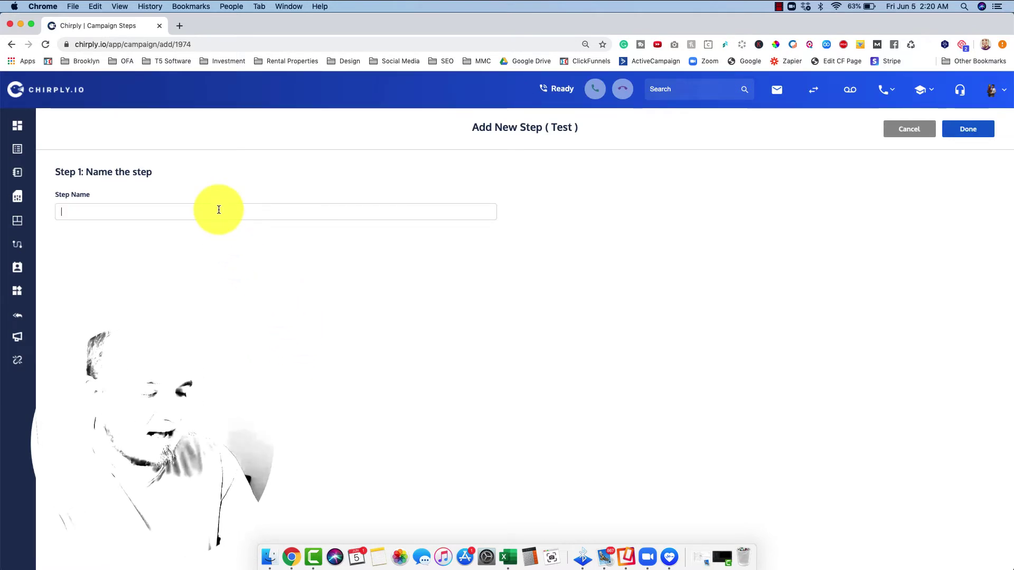
type("Action")
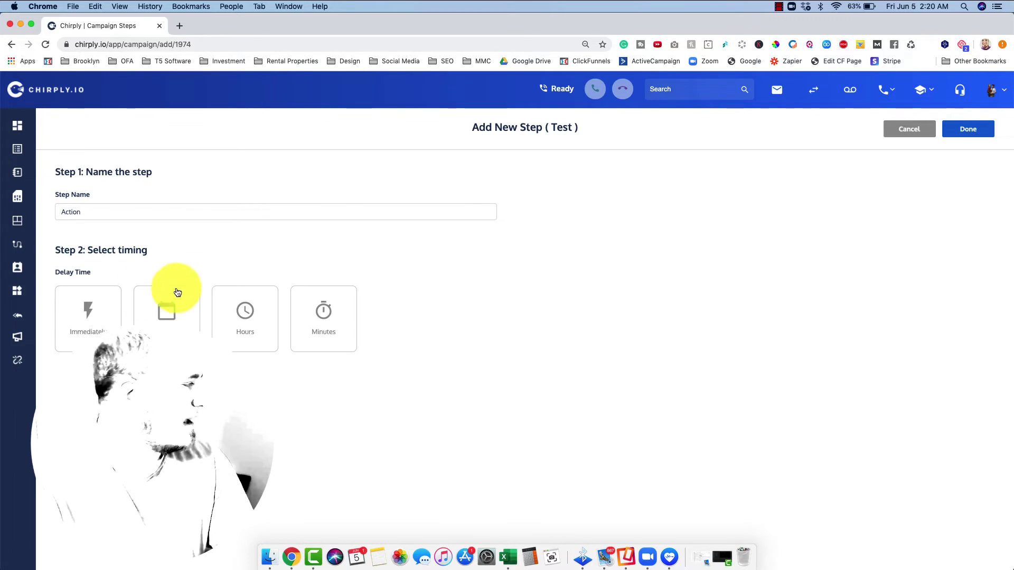
left_click(86, 309)
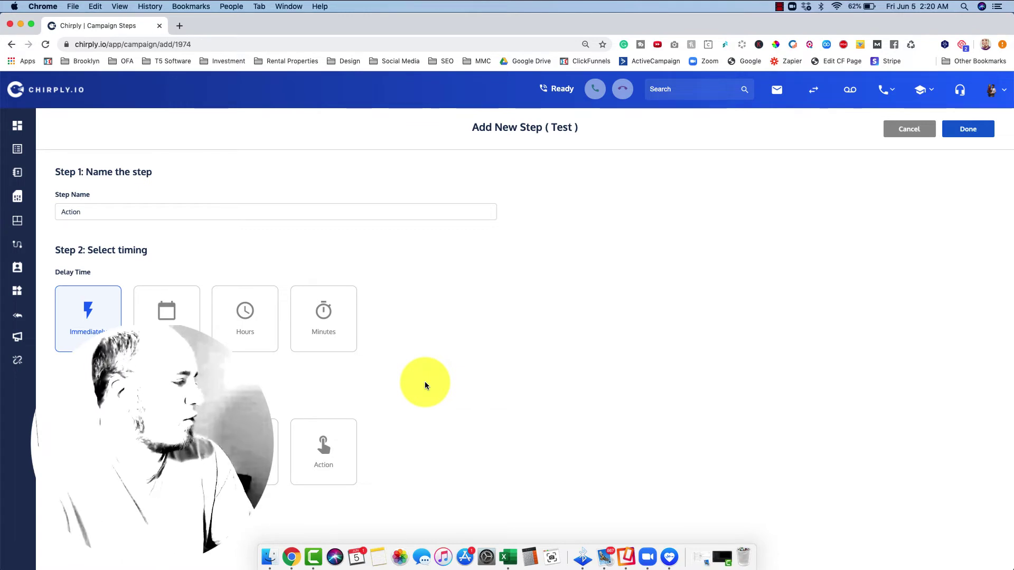
left_click(326, 449)
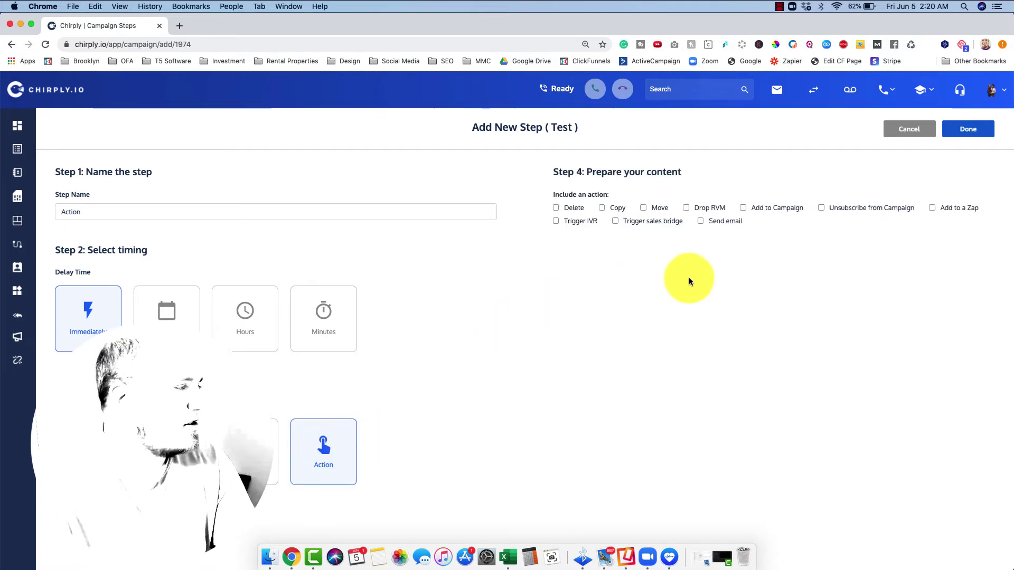
View the campaigns offered by the Add to Campaign action, deselect that action, and switch the delay time to the calendar option
left_click(743, 208)
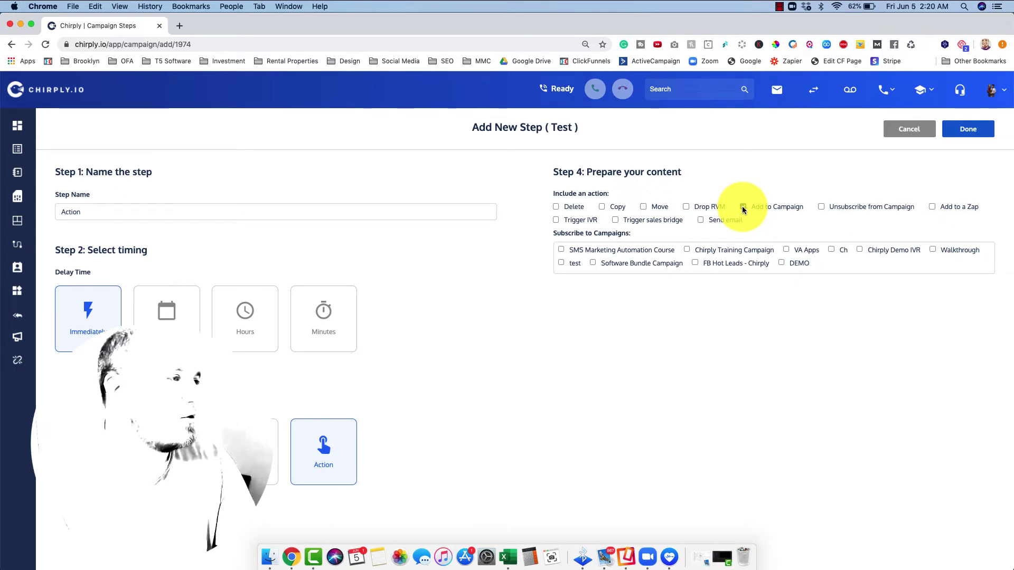
left_click(742, 207)
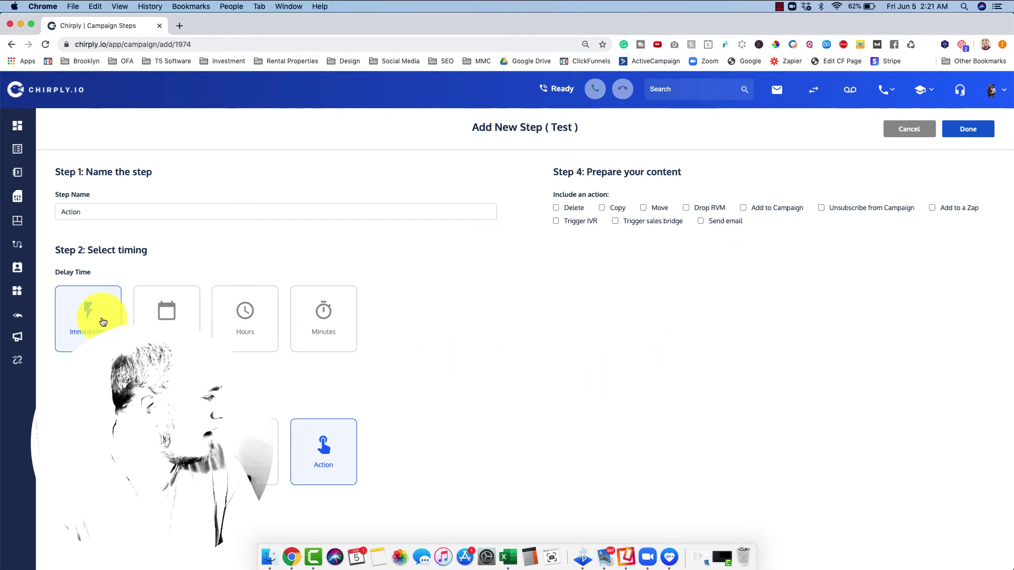
left_click(169, 312)
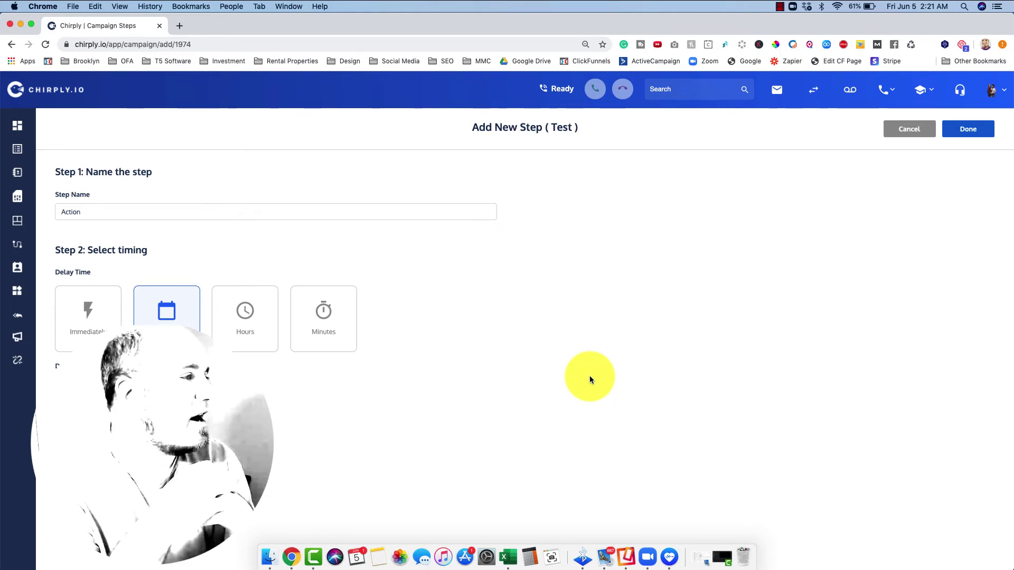
View the training video categories, then open the support page and browse its most voted feature suggestions
left_click(918, 93)
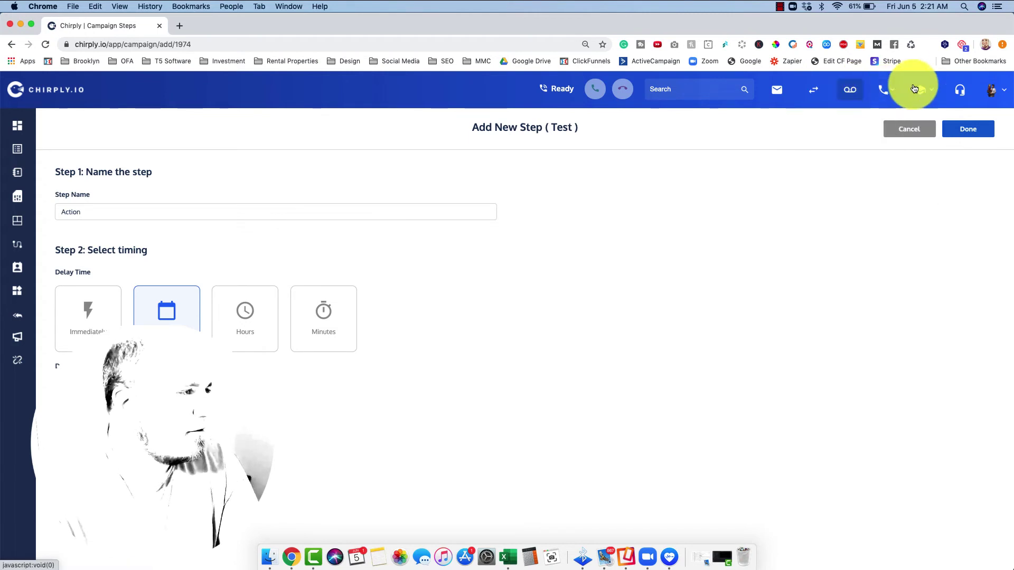
mouse_move(915, 89)
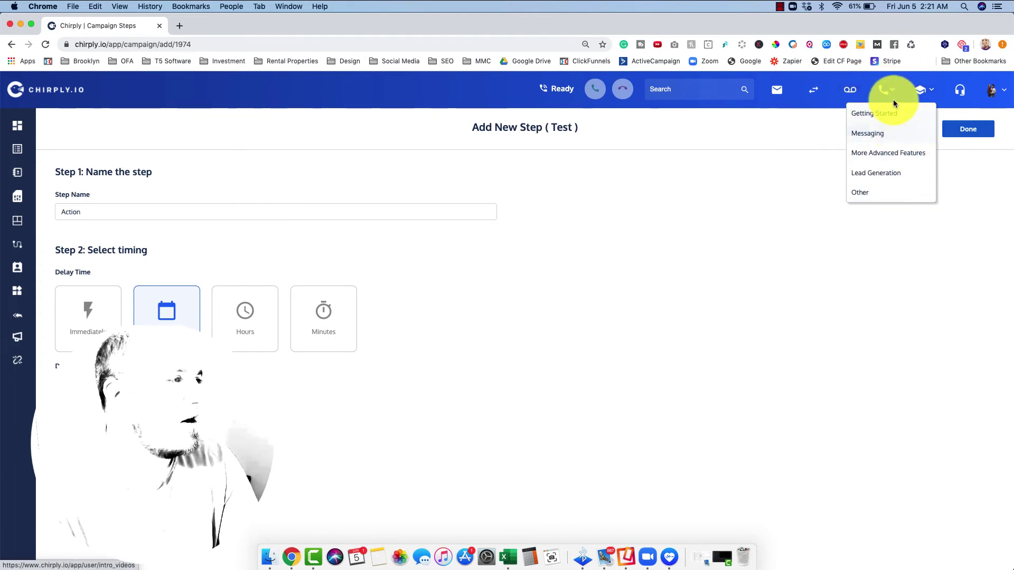
left_click(956, 90)
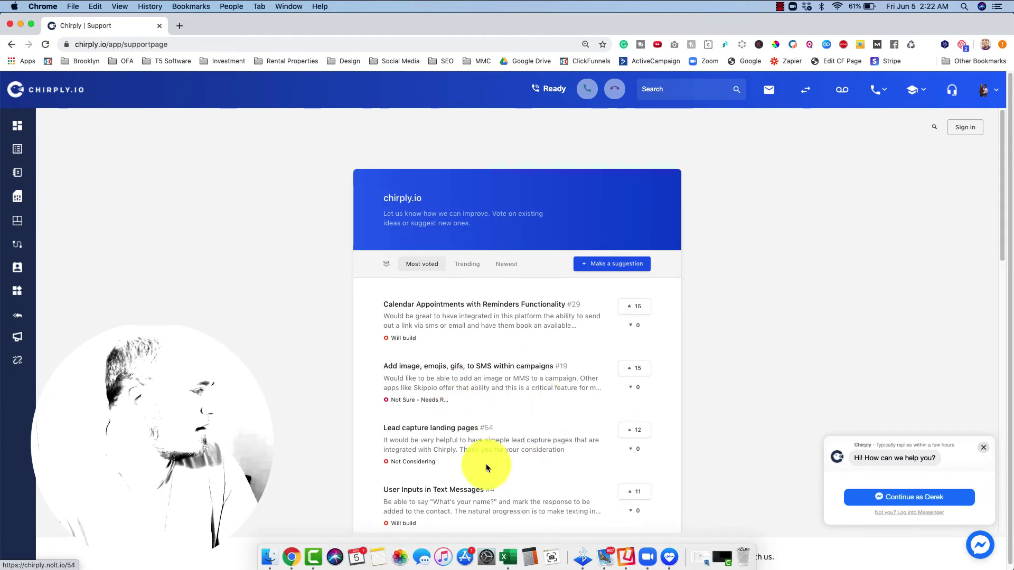
left_click_drag(1002, 158, 999, 203)
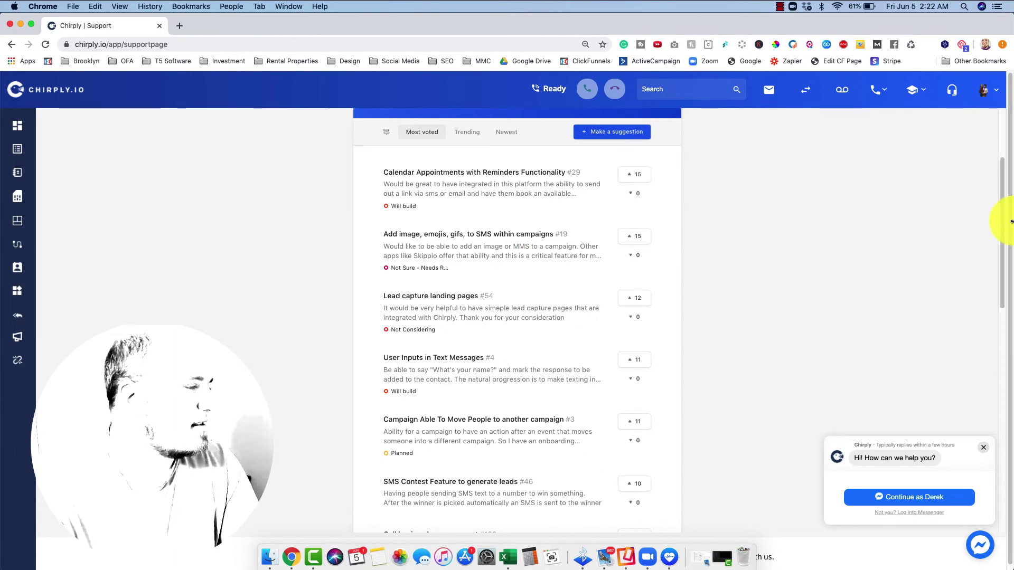
left_click_drag(997, 172, 637, 193)
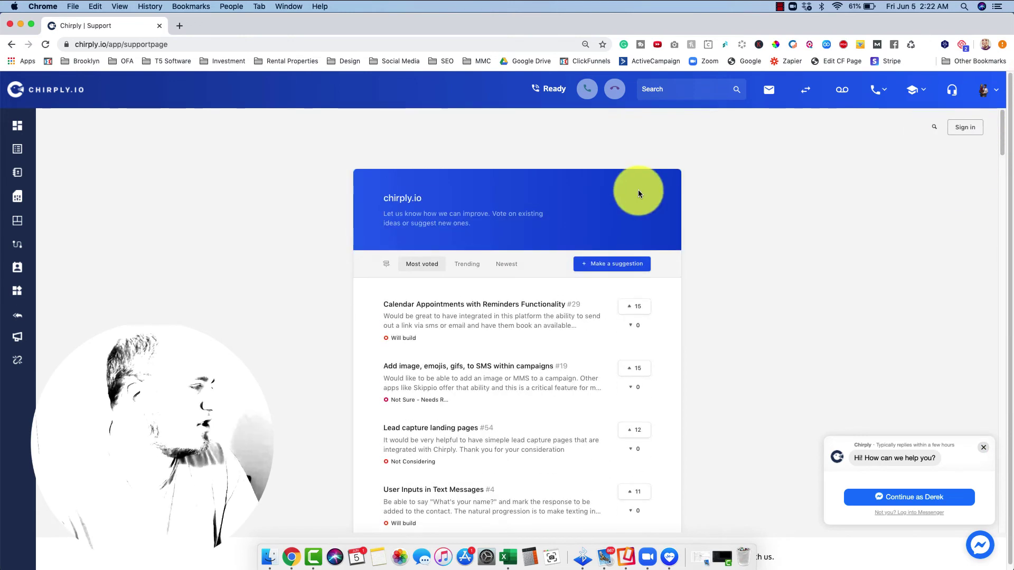
Try to make a suggestion and to upvote the Calendar Appointments with Reminders Functionality idea, dismissing the sign-in dialog each time
left_click(611, 264)
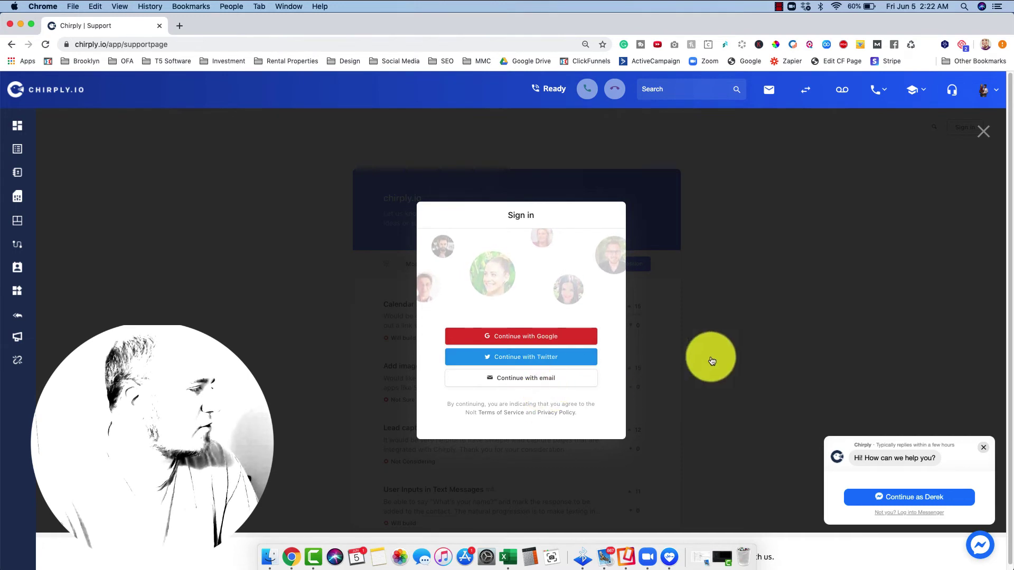
left_click(792, 253)
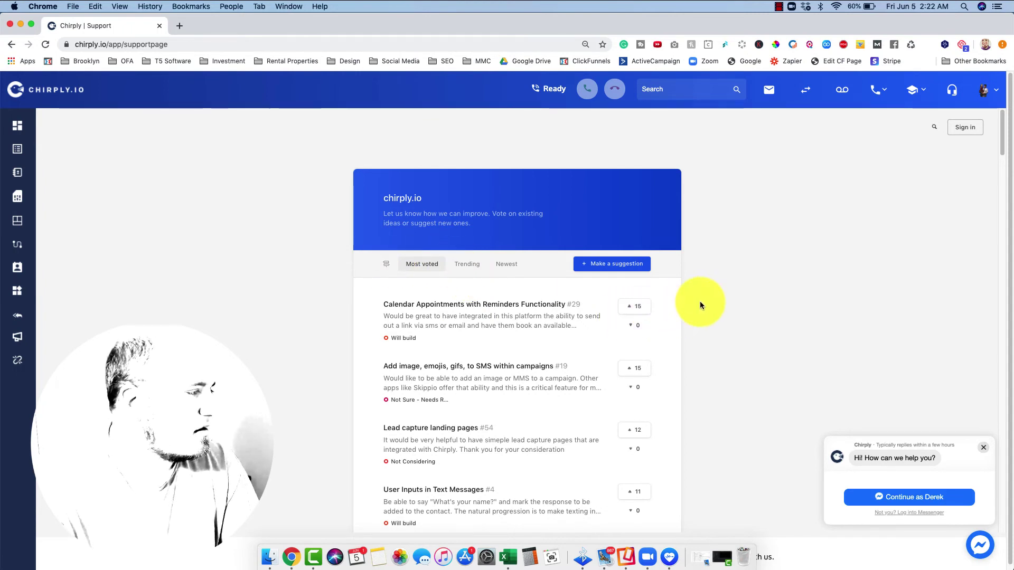
left_click(646, 305)
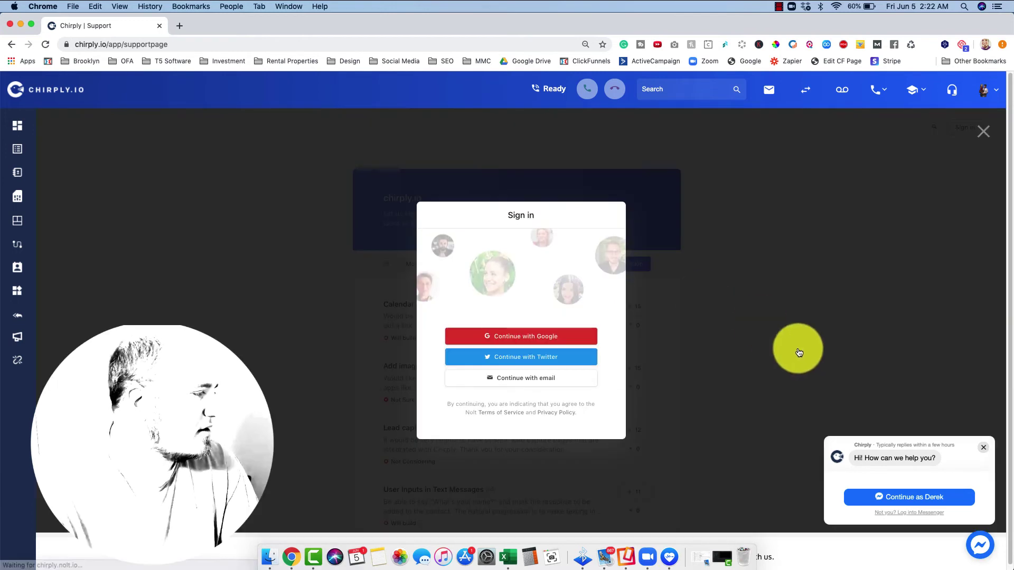
left_click(756, 319)
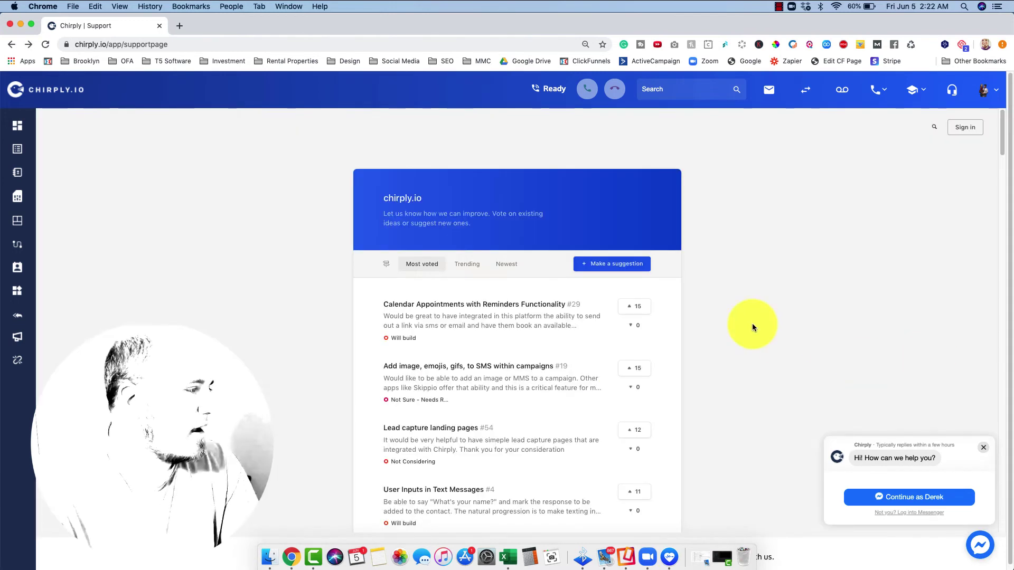